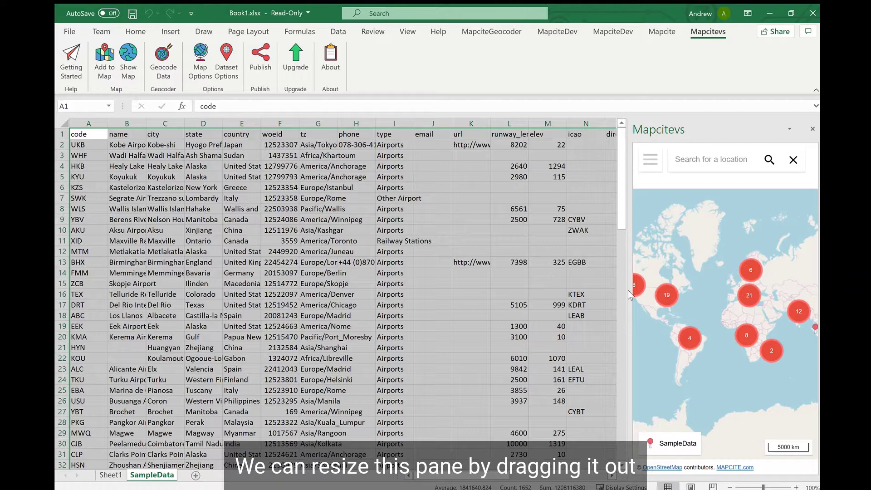
# Widen the Mapcite pane and centre the map on BHX Birmingham from cell A13
pyautogui.moveTo(629, 290); pyautogui.dragTo(457, 291)
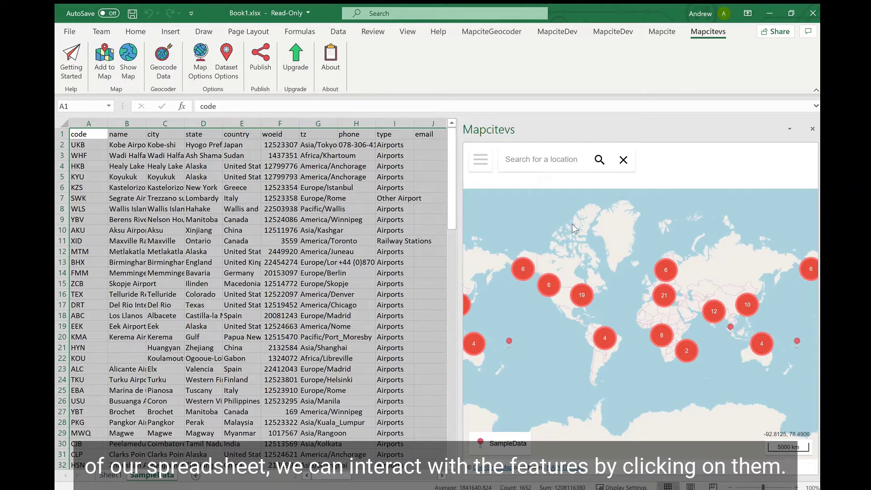
pyautogui.click(731, 326)
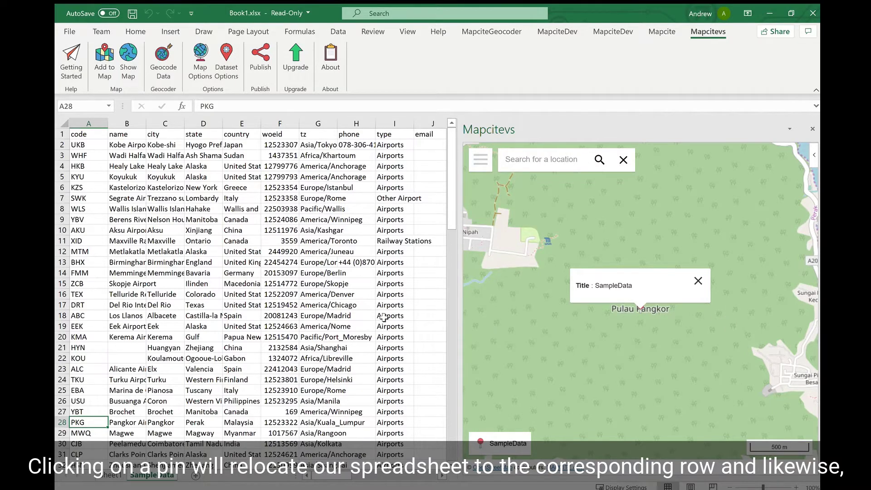
pyautogui.click(78, 262)
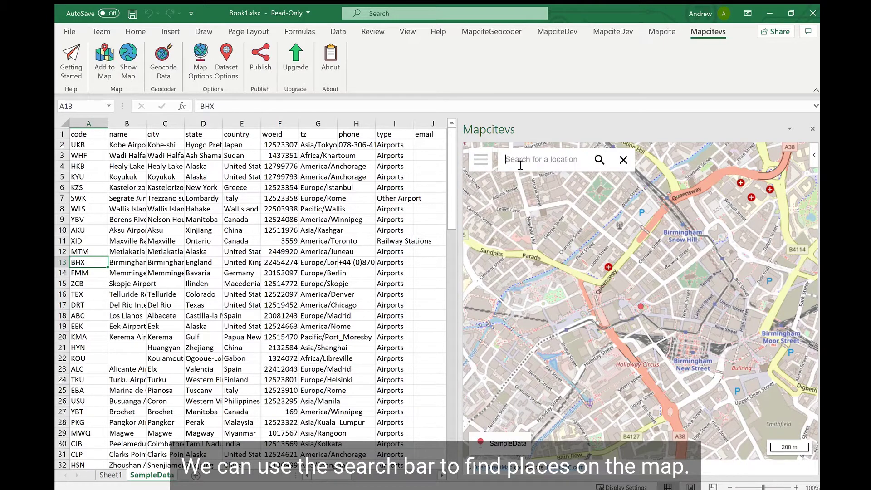
# Go to Port Macquarie, New South Wales at a 10 km scale, then clear the search
pyautogui.write('Por')
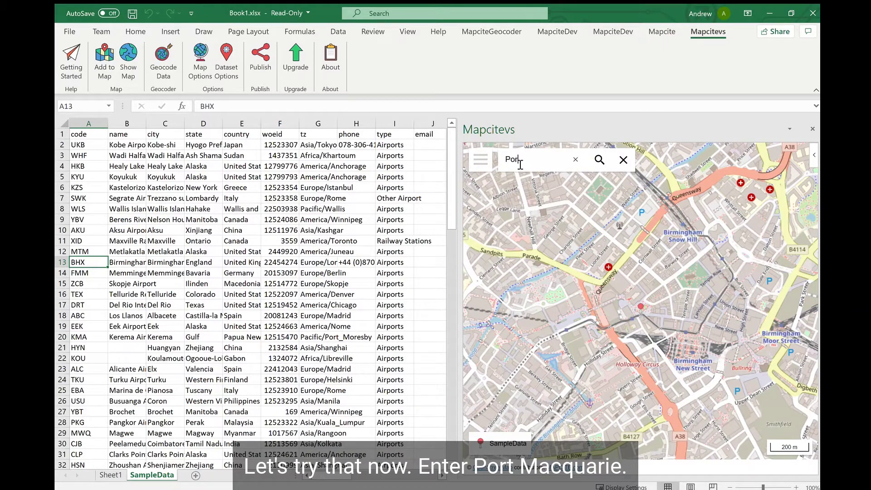
pyautogui.write('t Macq')
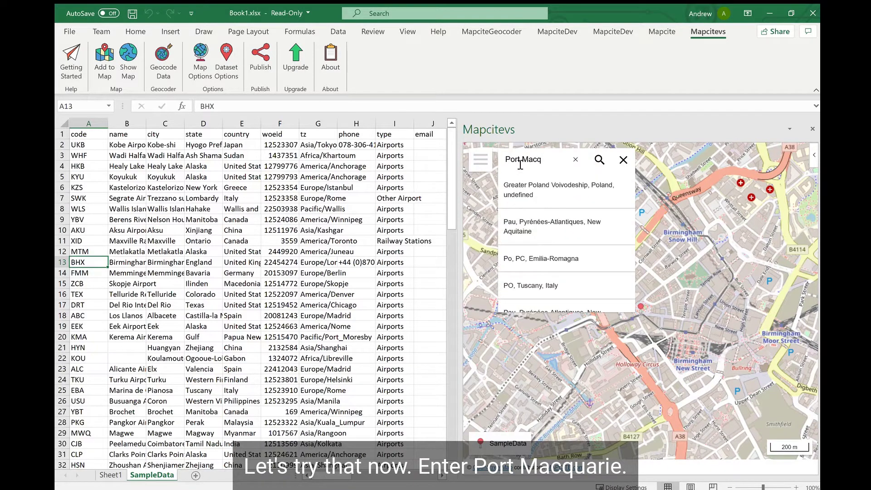
pyautogui.write('uarie')
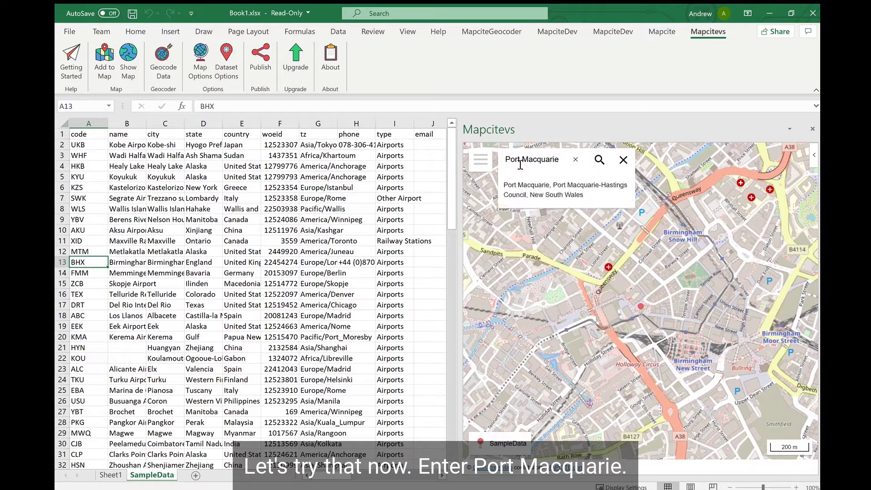
pyautogui.click(525, 191)
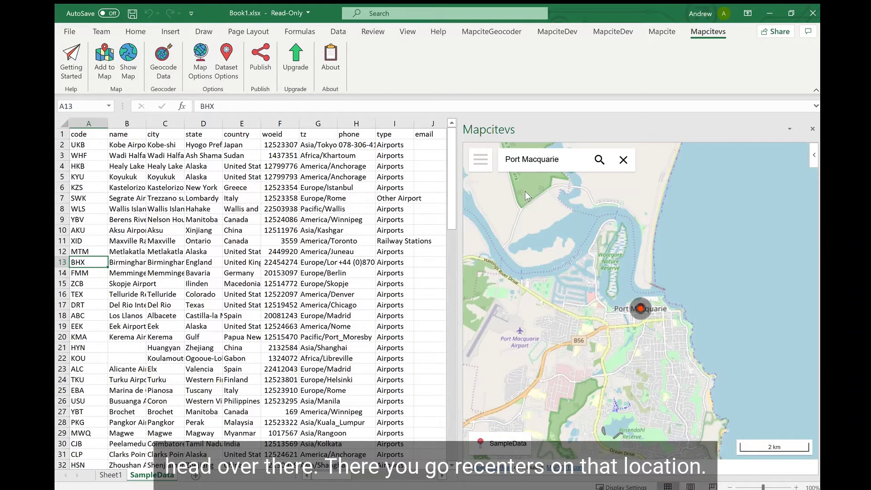
pyautogui.scroll(2, 642, 315)
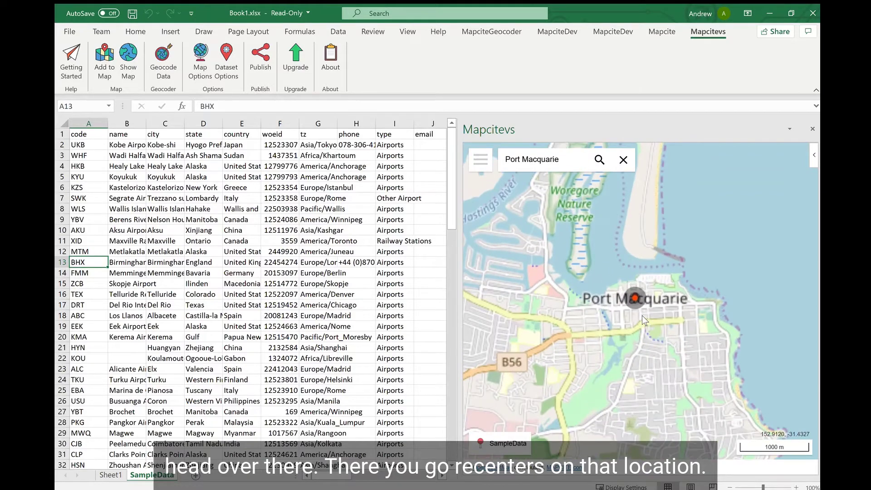
pyautogui.scroll(-2, 641, 315)
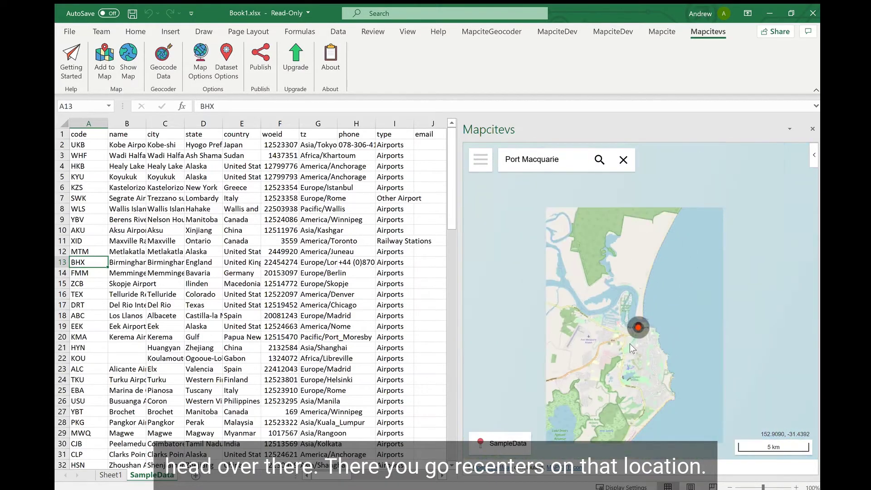
pyautogui.scroll(-2, 630, 344)
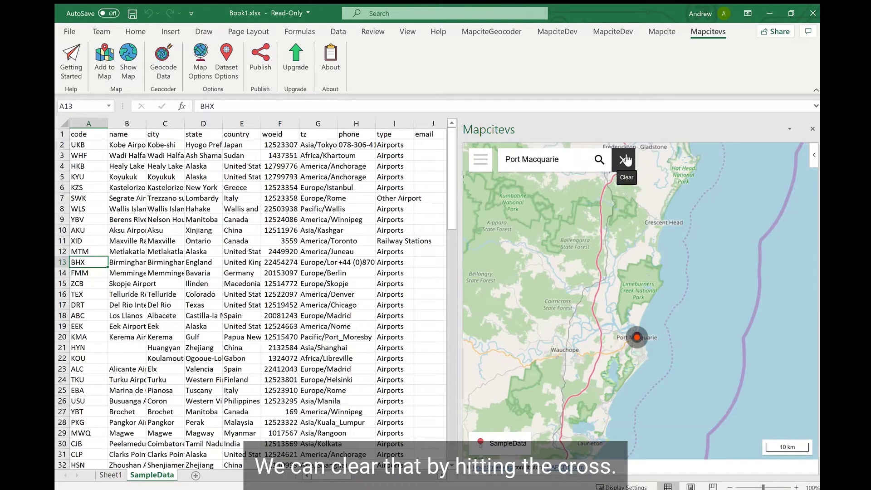
pyautogui.click(625, 160)
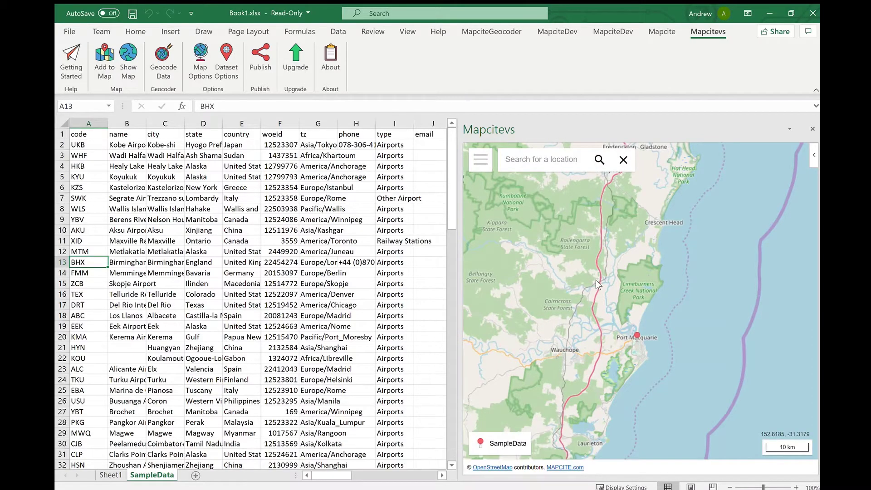
# Open the map's tools menu and zoom in one level, then back out
pyautogui.click(485, 166)
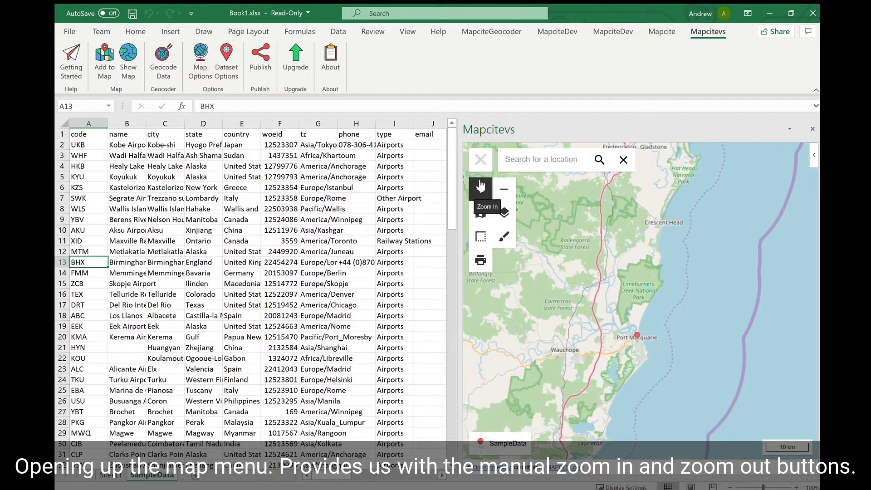
pyautogui.click(480, 189)
pyautogui.click(502, 190)
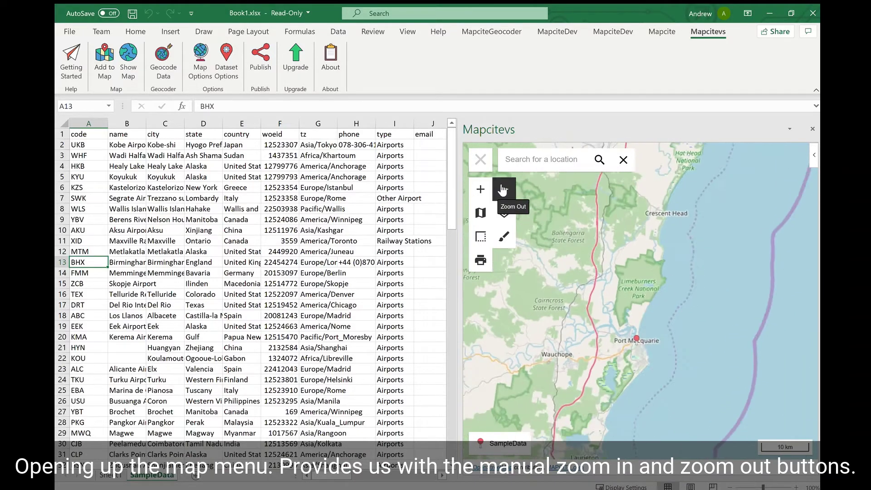
pyautogui.scroll(1, 576, 329)
pyautogui.scroll(-1, 576, 329)
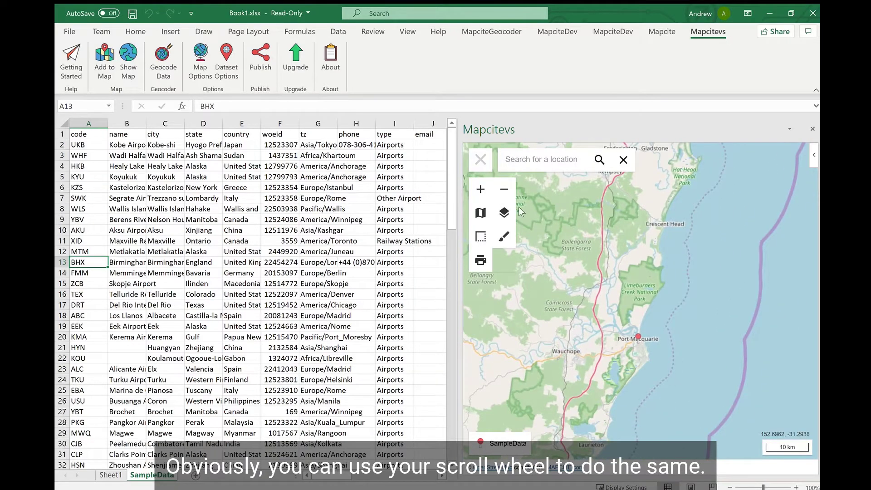
# Preview the Toner, toner-lite, Labels, Open-Topo and Blank base map styles
pyautogui.click(478, 213)
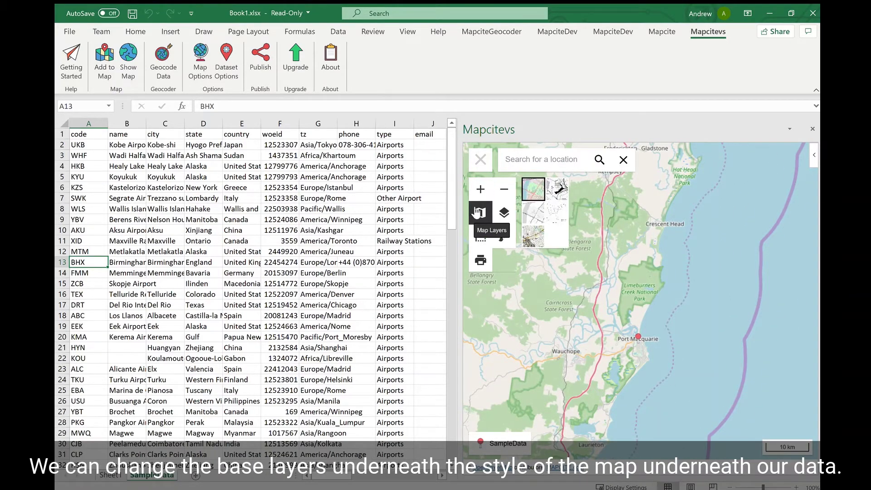
pyautogui.click(552, 189)
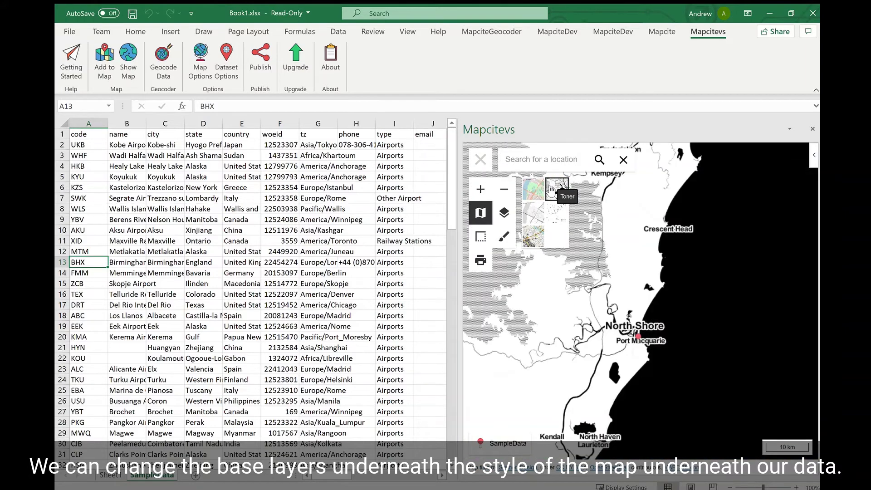
pyautogui.click(536, 212)
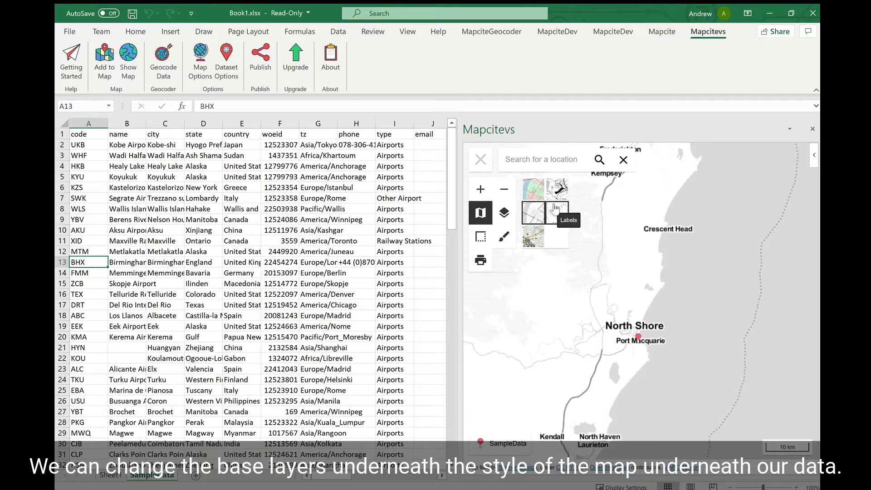
pyautogui.click(555, 209)
pyautogui.click(536, 240)
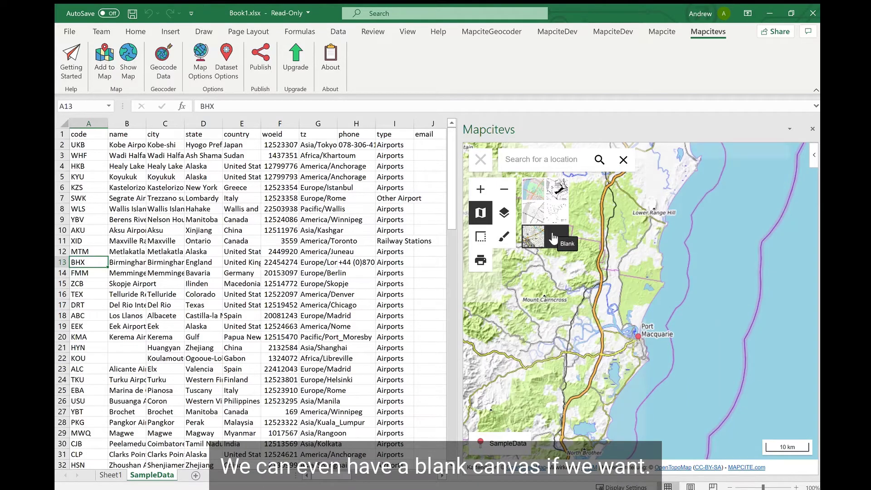
pyautogui.click(553, 238)
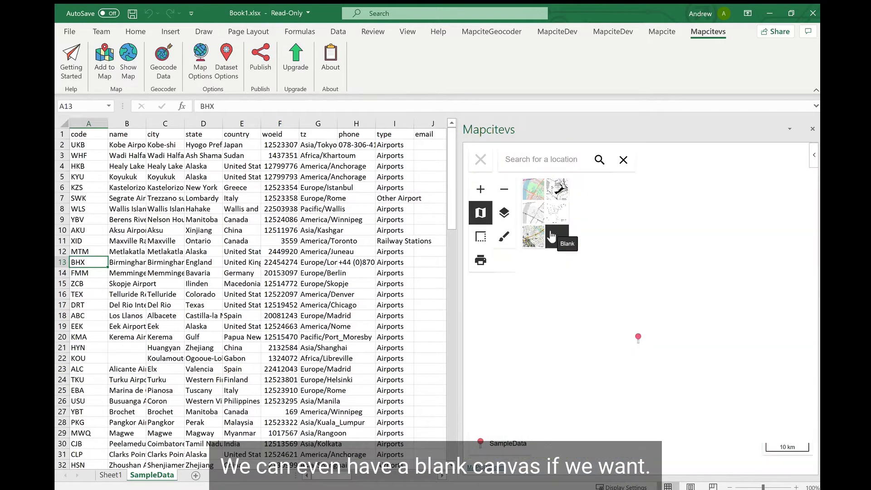
# Return to the OpenStreetMap base map and toggle the SampleData points off and on
pyautogui.click(532, 194)
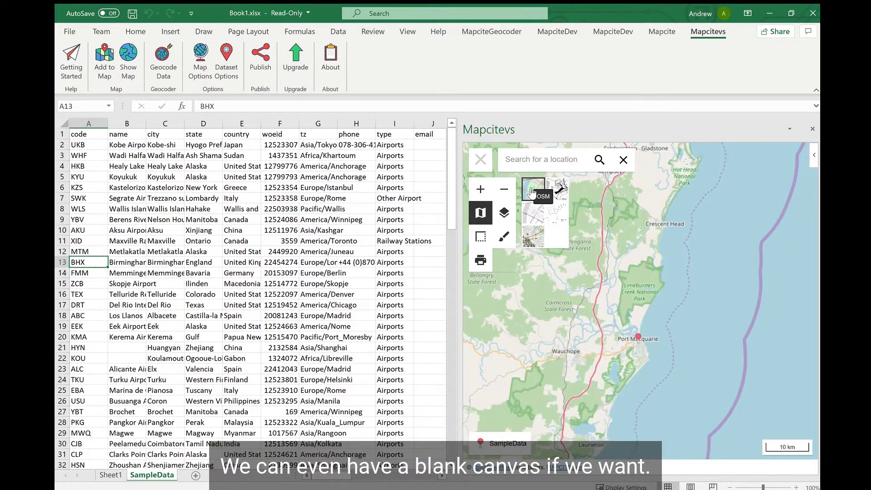
pyautogui.click(505, 214)
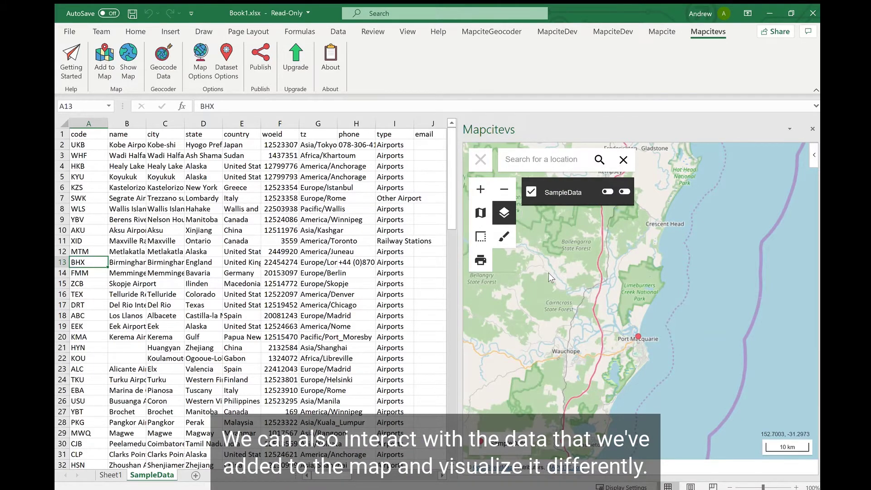
pyautogui.scroll(-9, 521, 309)
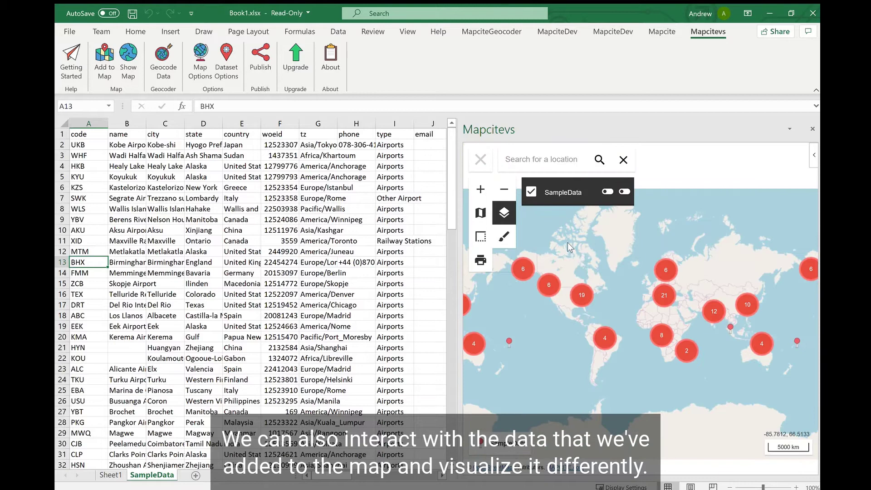
pyautogui.click(533, 193)
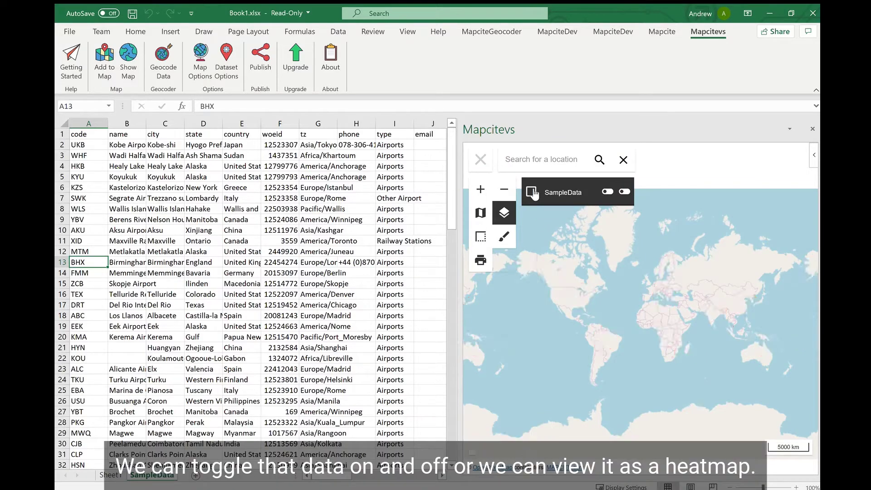
pyautogui.click(533, 193)
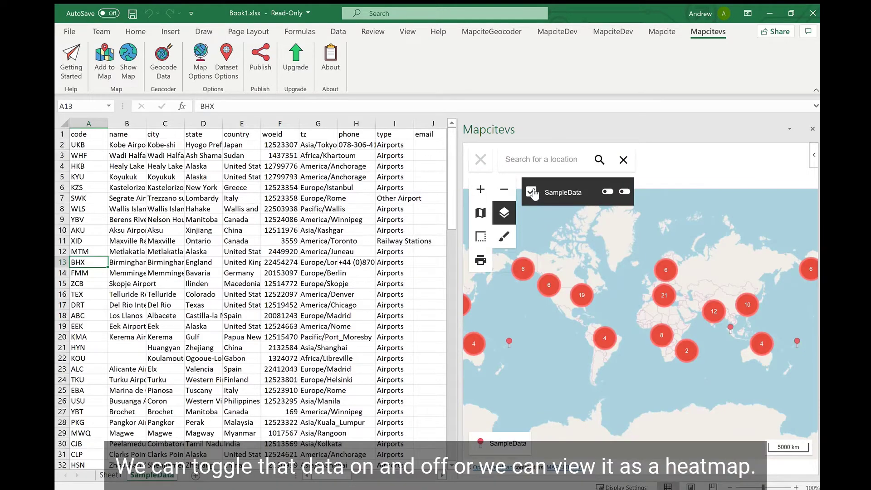
# Show SampleData as a heatmap with lowered opacity and raised intensity
pyautogui.click(607, 192)
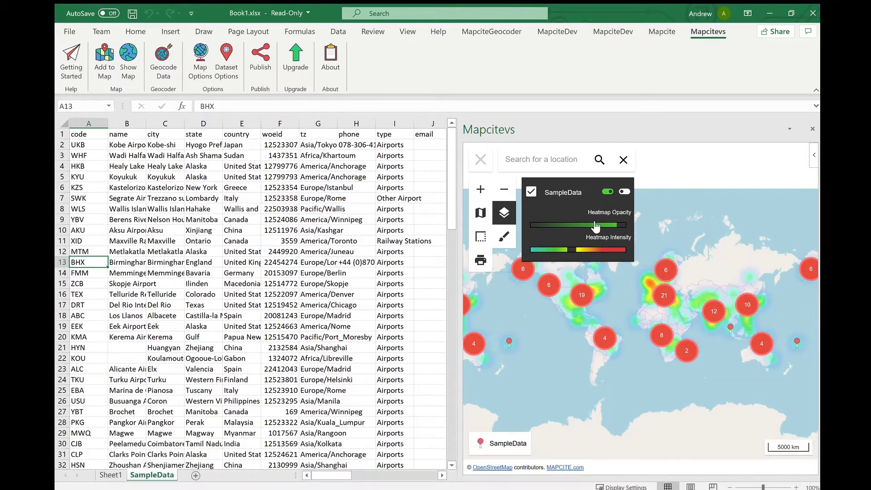
pyautogui.moveTo(618, 225); pyautogui.dragTo(595, 229)
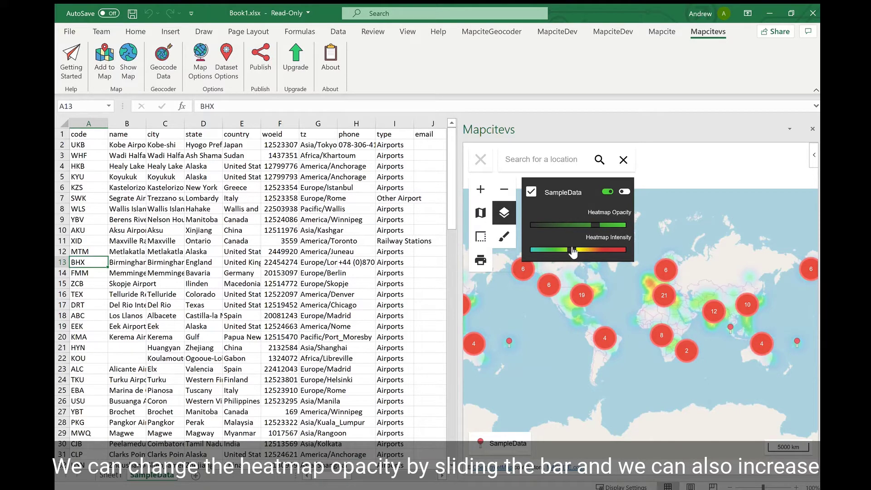
pyautogui.moveTo(574, 252); pyautogui.dragTo(599, 251)
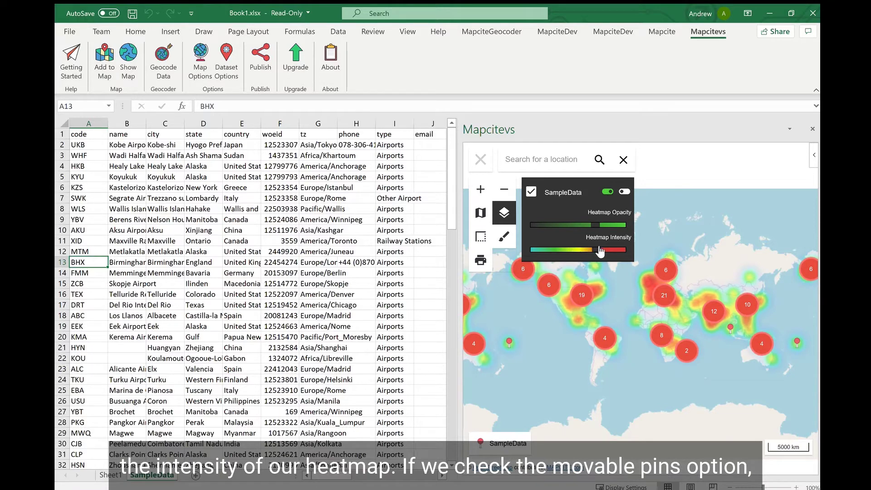
# Turn off the heatmap, enable Moveable Pins, and cancel a trial pin relocation
pyautogui.click(604, 193)
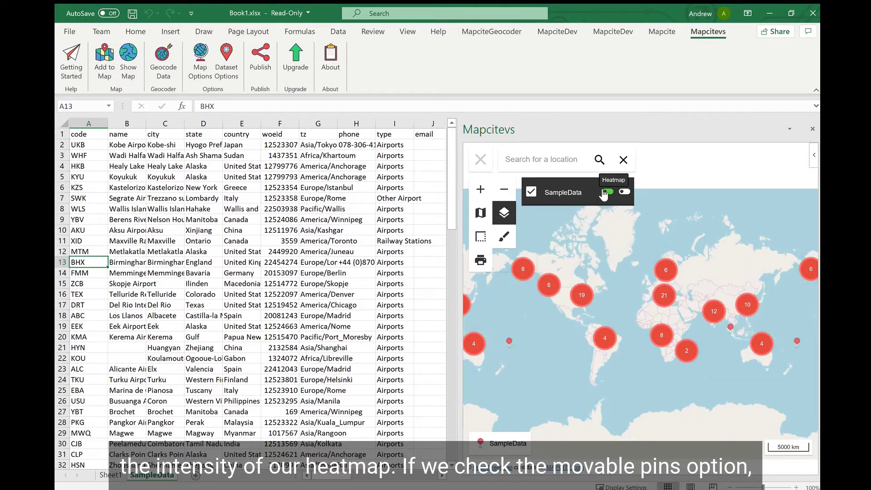
pyautogui.click(623, 193)
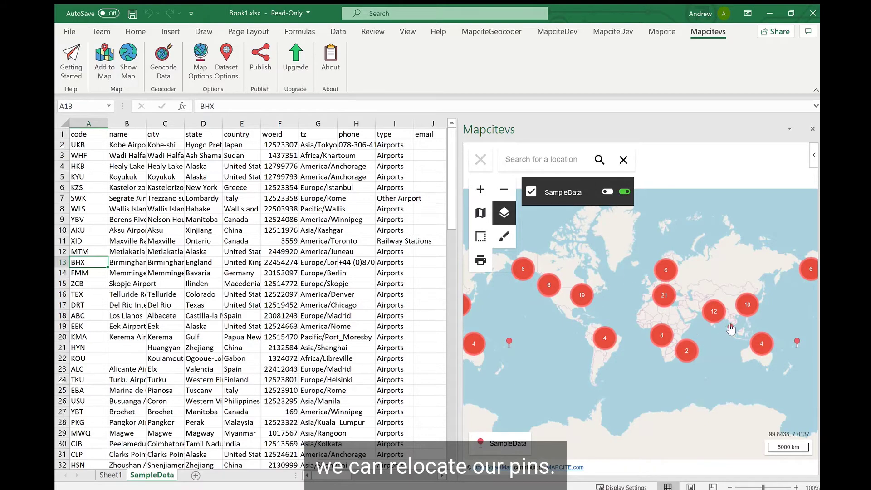
pyautogui.moveTo(712, 332); pyautogui.dragTo(676, 319)
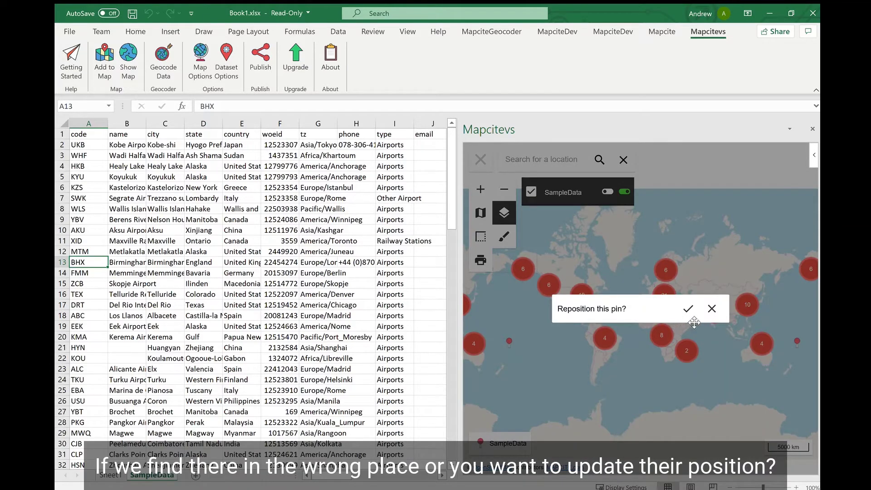
pyautogui.click(711, 311)
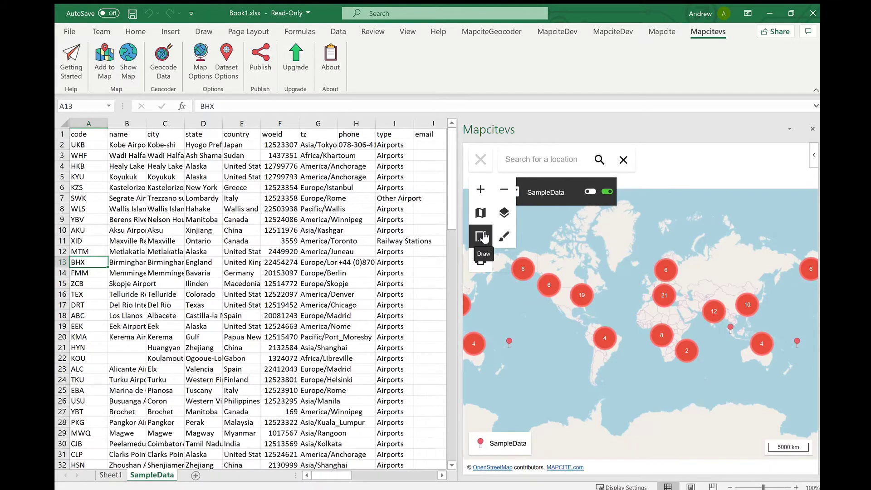
# Draw a freehand area around the South Asia cluster, enclosing 13 airports
pyautogui.click(486, 236)
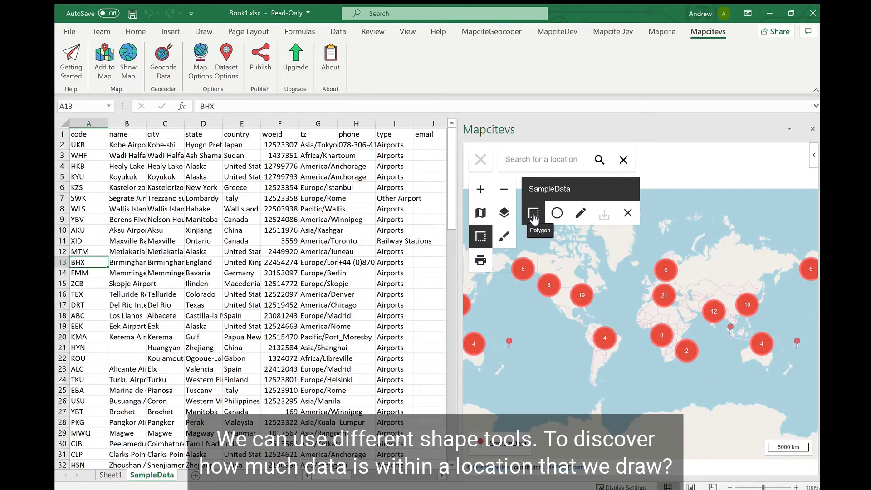
pyautogui.click(580, 215)
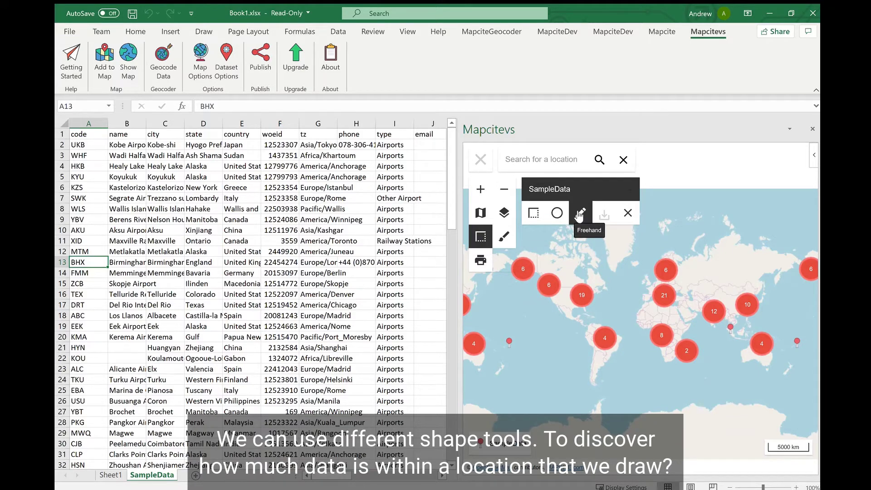
pyautogui.moveTo(703, 291)
pyautogui.mouseDown()
pyautogui.moveTo(693, 314)
pyautogui.moveTo(708, 327)
pyautogui.moveTo(732, 327)
pyautogui.mouseUp()
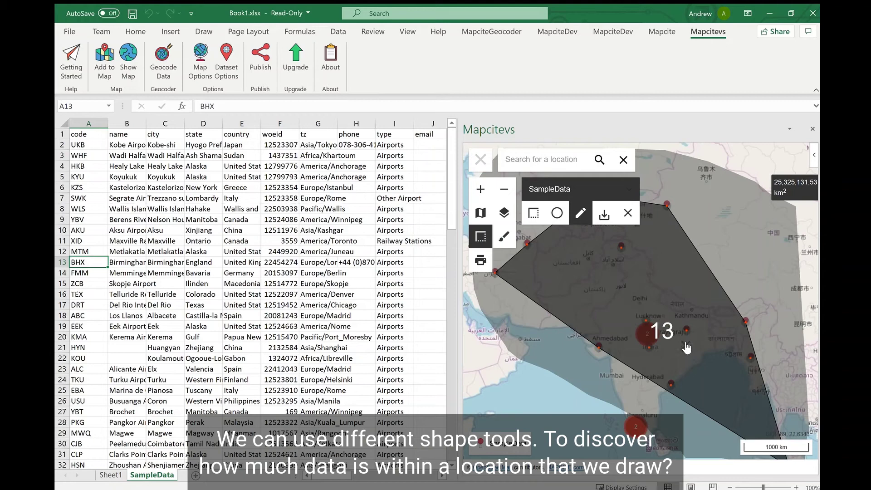
pyautogui.click(540, 218)
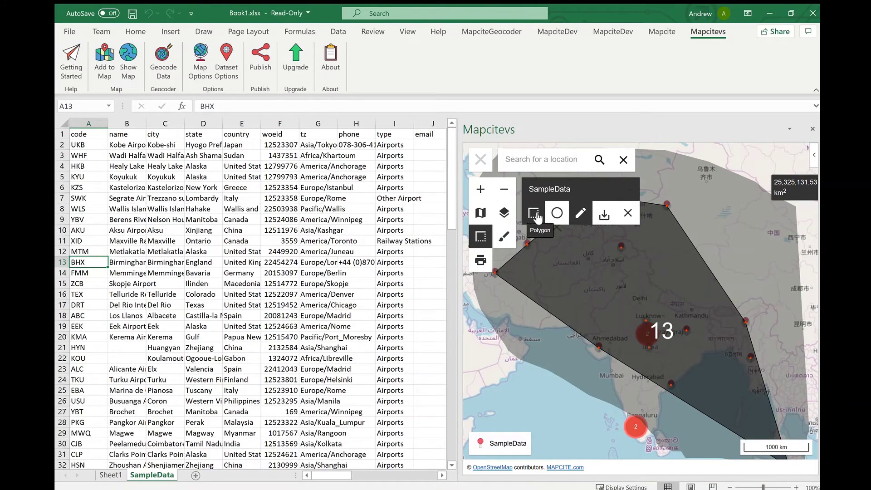
# Draw a three-corner polygon enclosing three central India airports
pyautogui.click(637, 274)
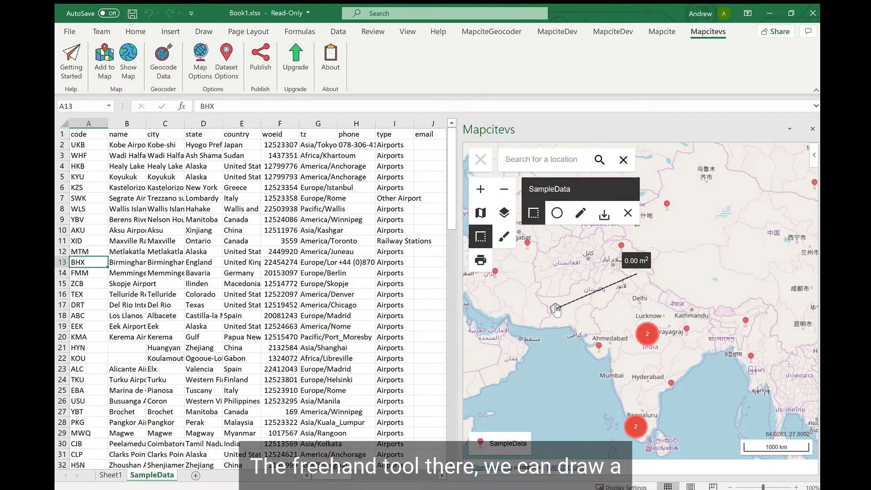
pyautogui.click(555, 309)
pyautogui.click(600, 381)
pyautogui.doubleClick(675, 352)
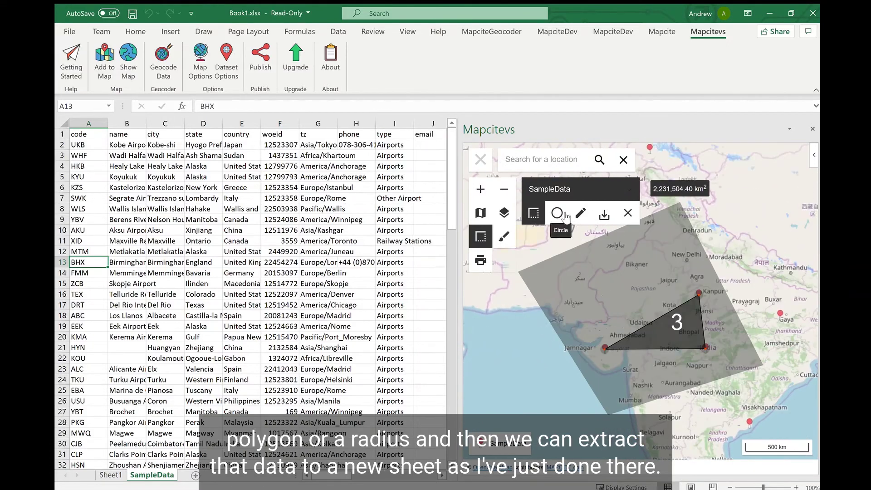
# Circle the airports, extract IXU, GWL and IMF to a new SampleData-1 sheet, and clear shapes
pyautogui.click(566, 215)
pyautogui.moveTo(729, 303); pyautogui.dragTo(728, 373)
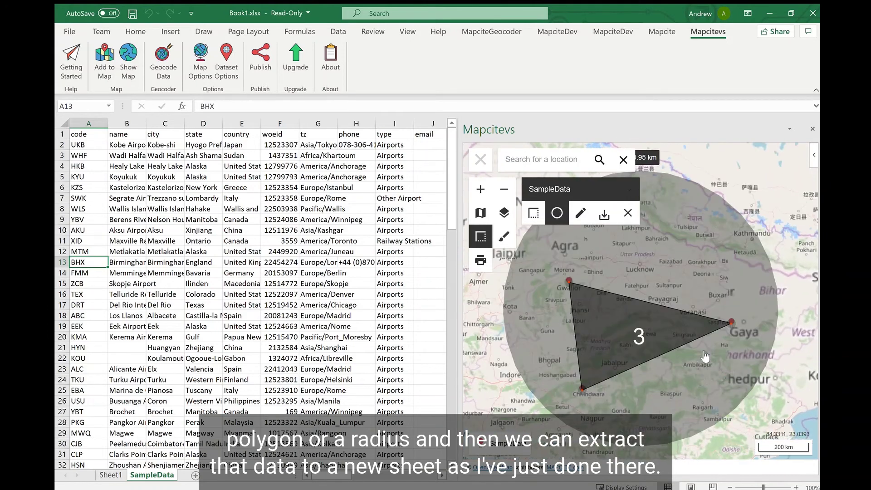
pyautogui.click(604, 213)
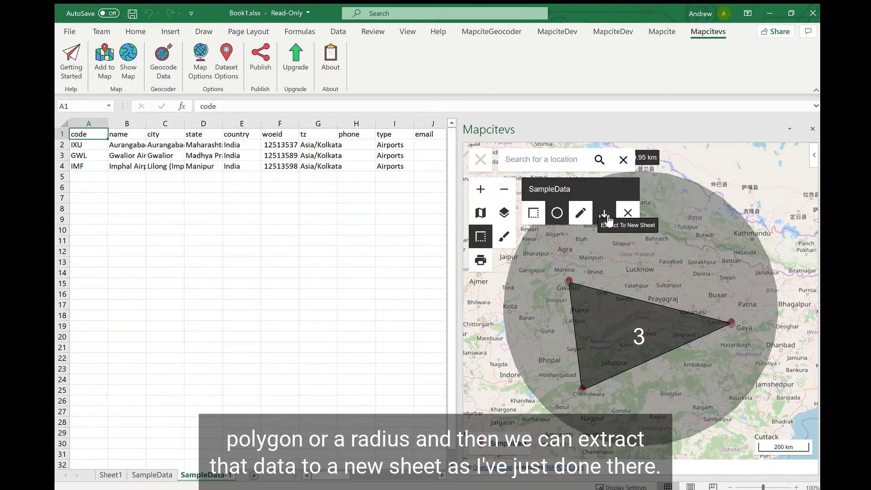
pyautogui.click(628, 214)
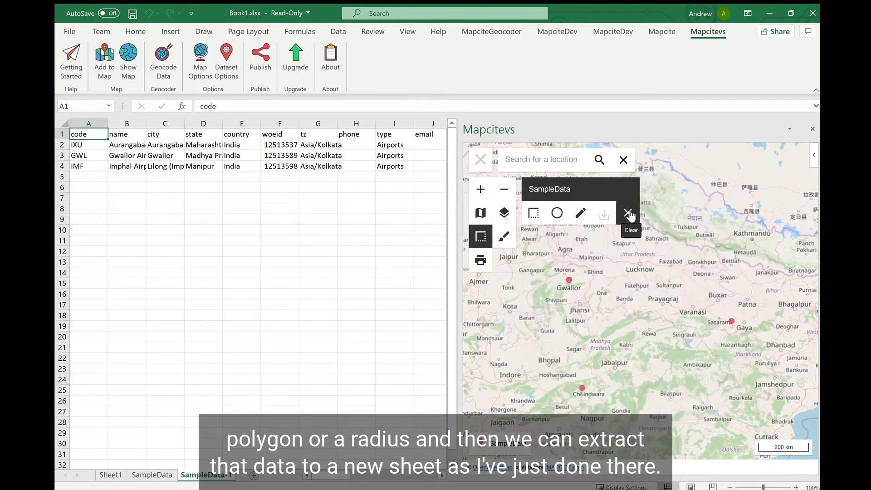
# Draw an annotation arrow toward Gwalior, then erase it and return to SampleData
pyautogui.click(481, 237)
pyautogui.click(505, 237)
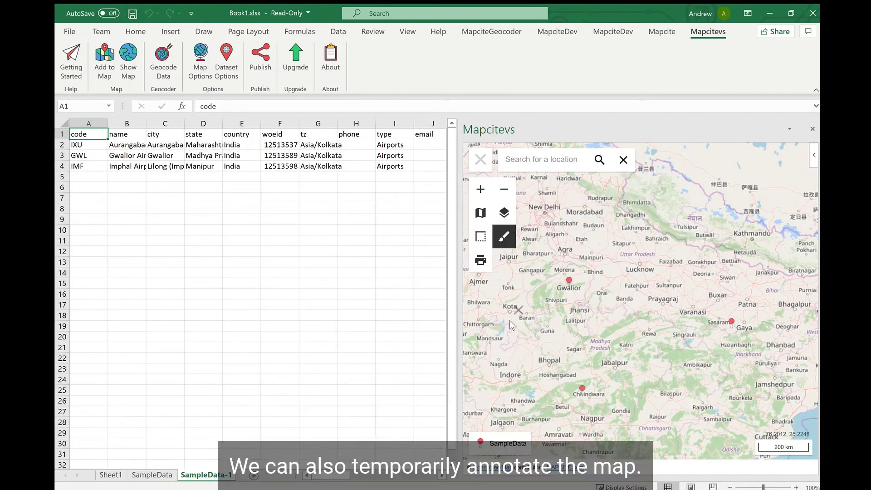
pyautogui.moveTo(498, 339)
pyautogui.mouseDown()
pyautogui.moveTo(552, 295)
pyautogui.moveTo(551, 314)
pyautogui.mouseUp()
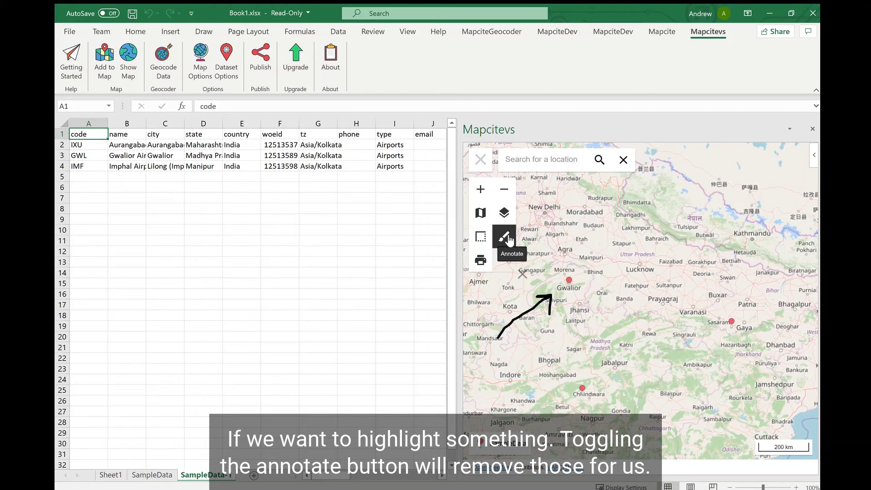
pyautogui.click(508, 239)
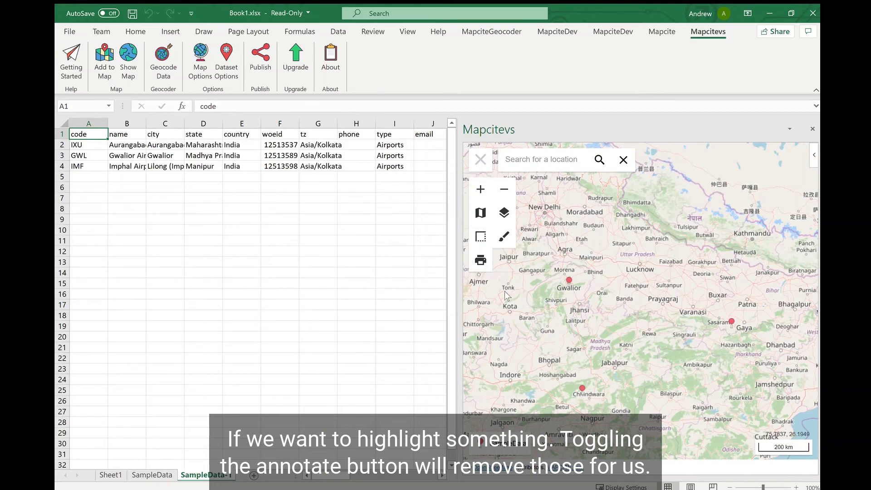
pyautogui.scroll(-3, 507, 296)
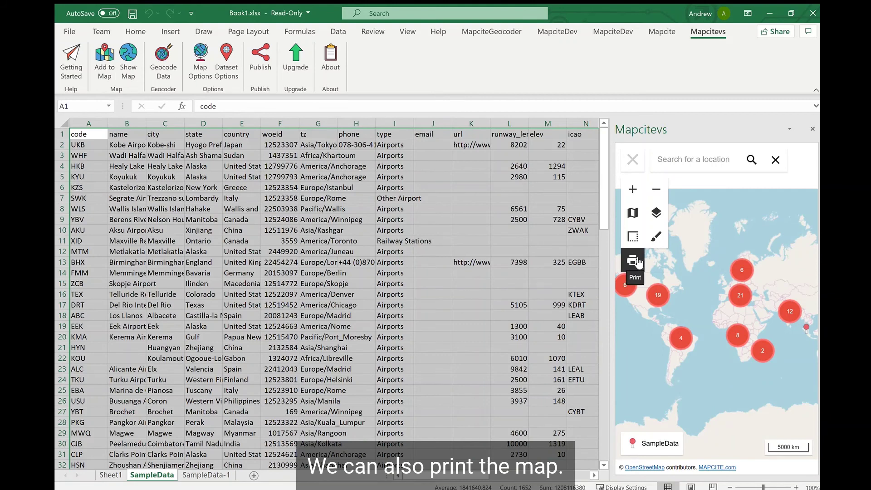
# Print the world map to a new MapPrint sheet, then return to SampleData and collapse the toolbar
pyautogui.click(638, 262)
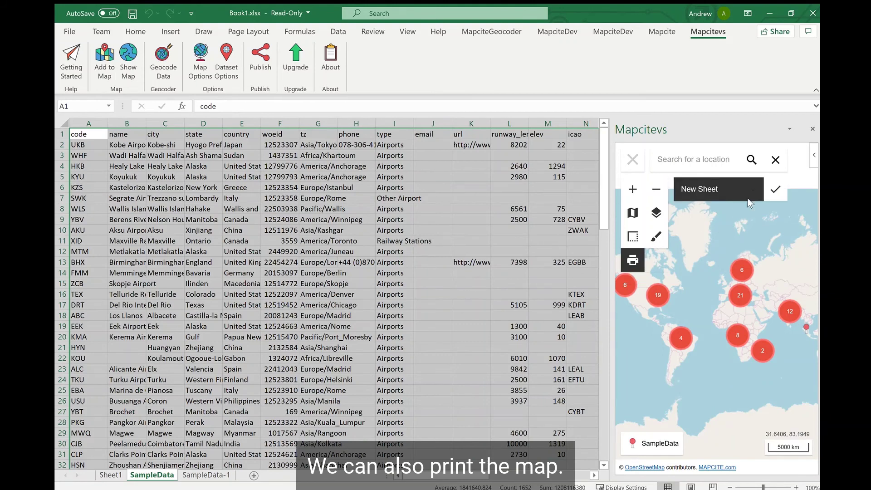
pyautogui.click(775, 189)
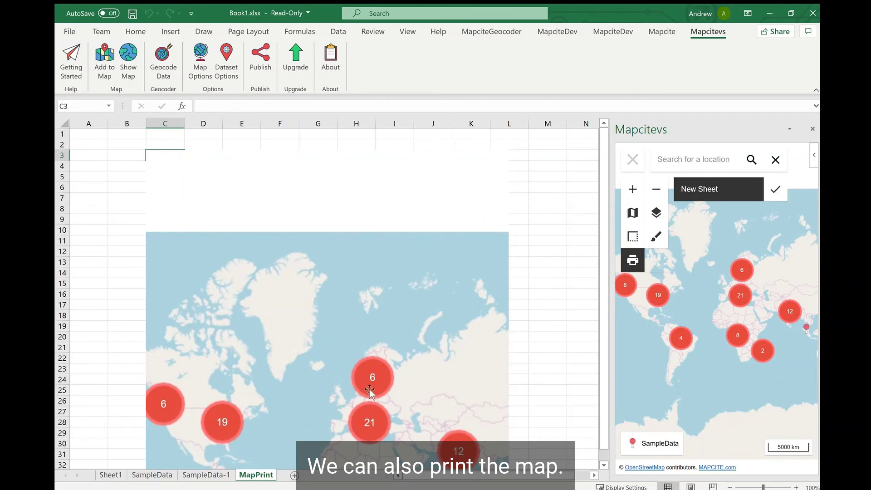
pyautogui.click(157, 476)
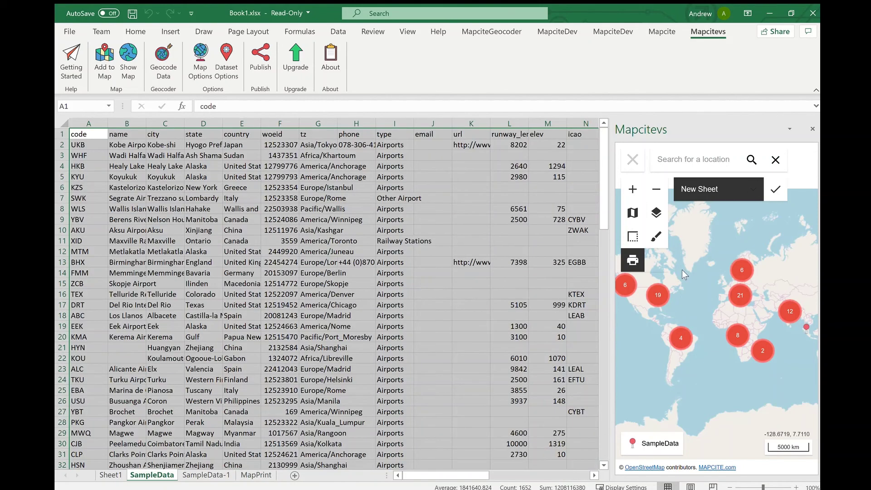
pyautogui.click(634, 260)
pyautogui.click(636, 167)
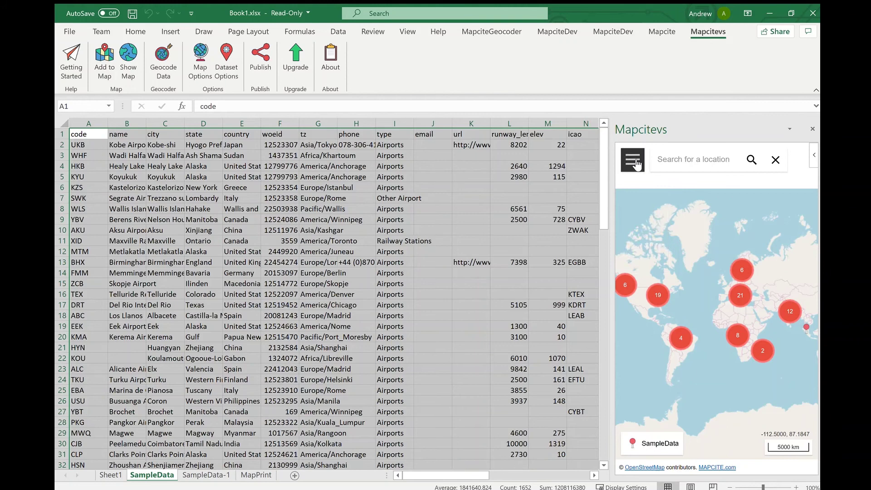